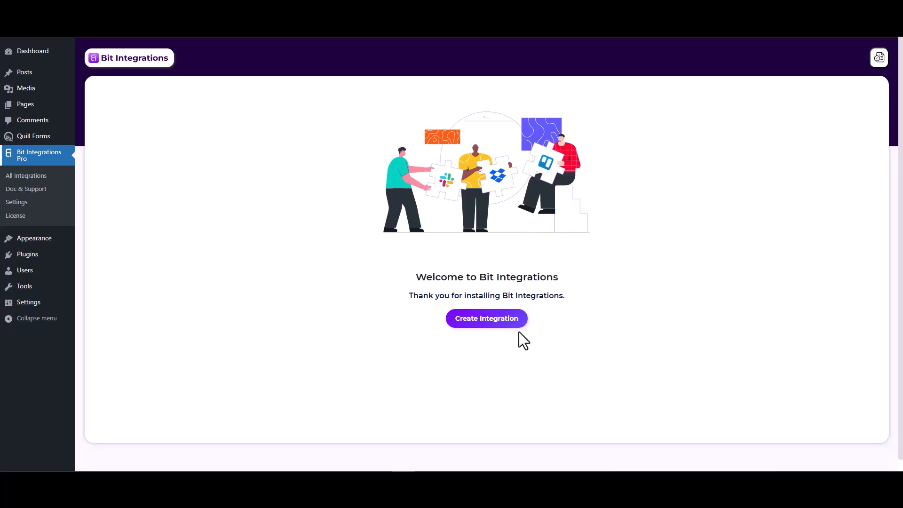
# Create an integration with Quill Forms as the trigger, choose Form Submission as its task, and start fetching form data
pyautogui.click(493, 323)
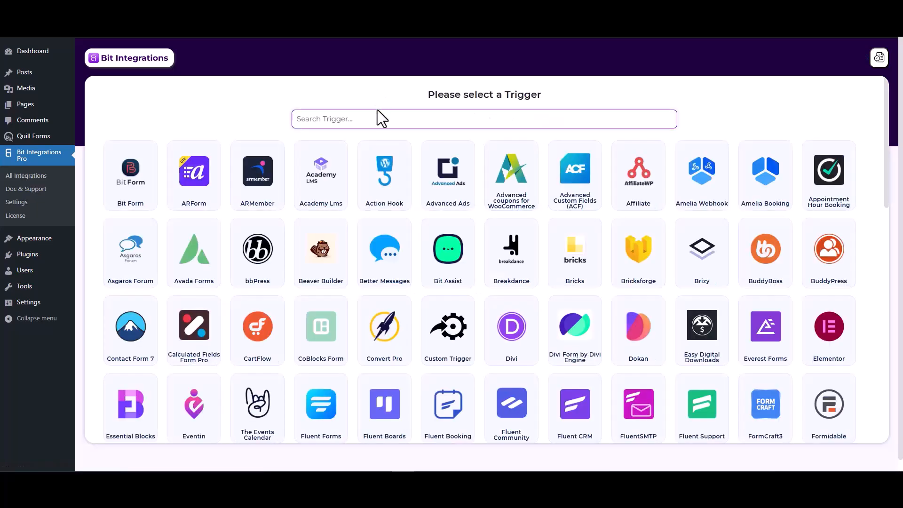
pyautogui.write('qui')
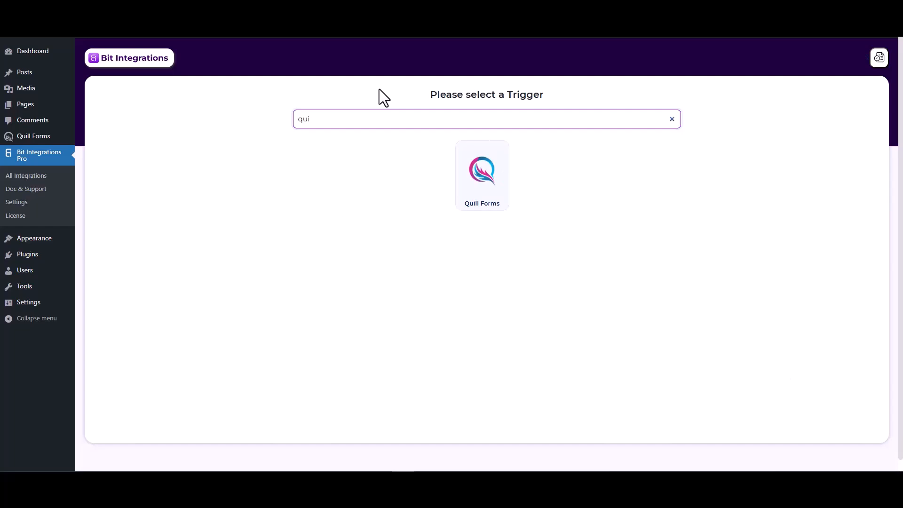
pyautogui.click(476, 190)
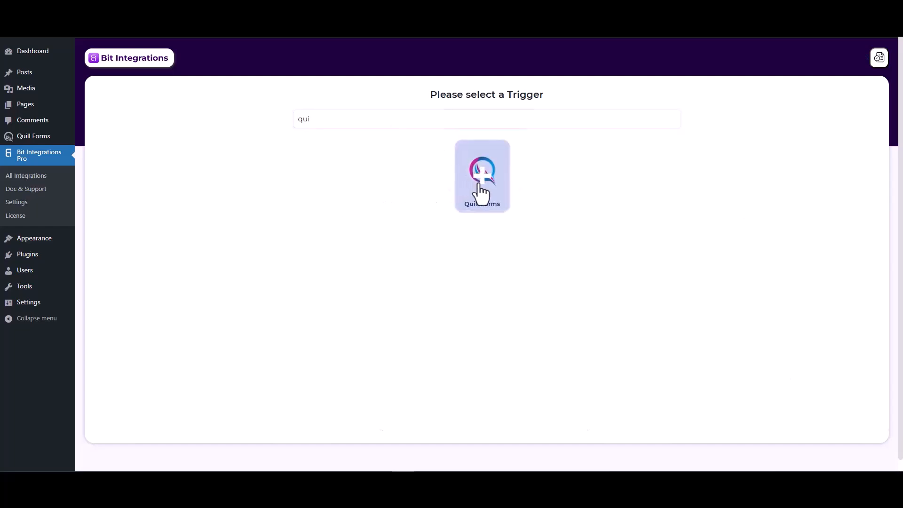
pyautogui.click(440, 229)
pyautogui.click(437, 250)
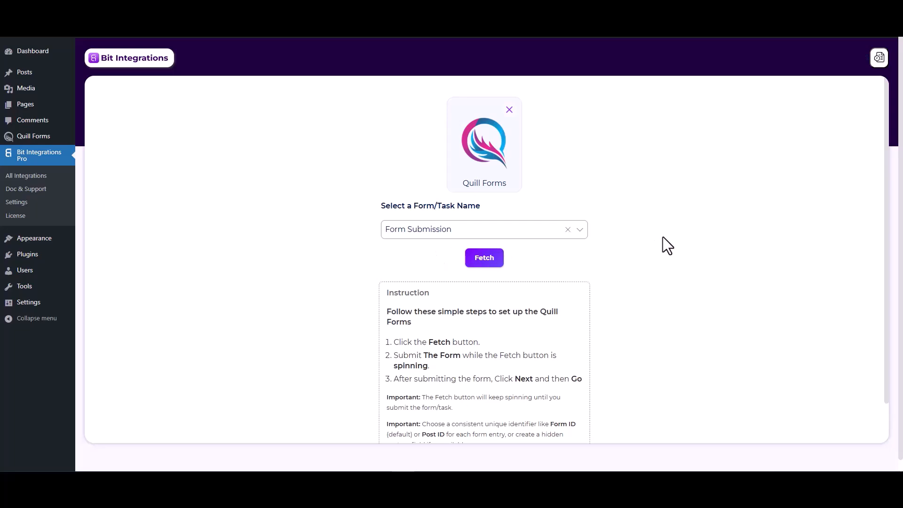
pyautogui.click(490, 258)
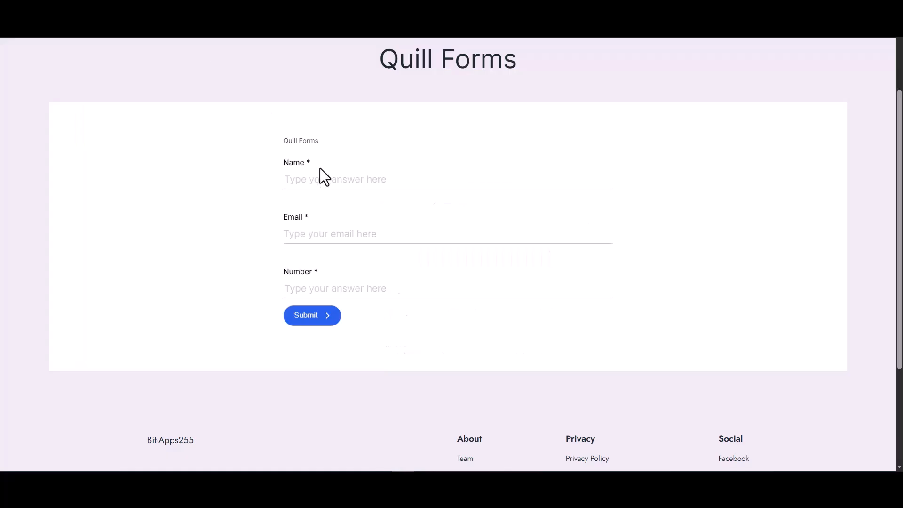
# Submit the Quill Forms page with the name test, a test email address and the number 1234
pyautogui.click(327, 177)
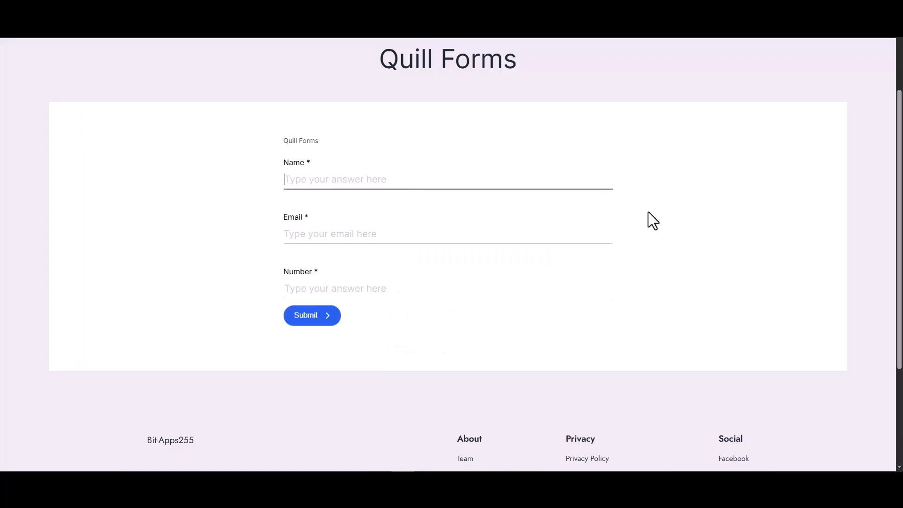
pyautogui.write('test')
pyautogui.click(601, 238)
pyautogui.write('test@gmail.com')
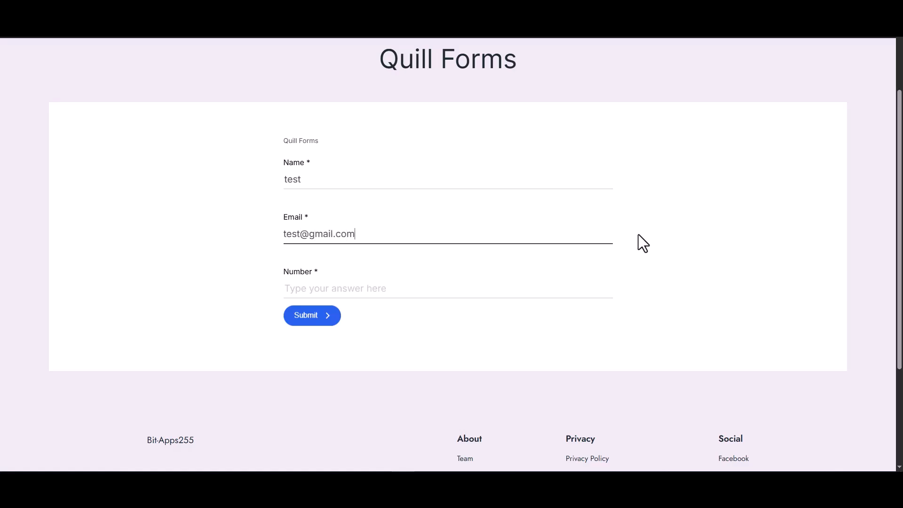
pyautogui.click(510, 292)
pyautogui.write('1234')
pyautogui.click(312, 312)
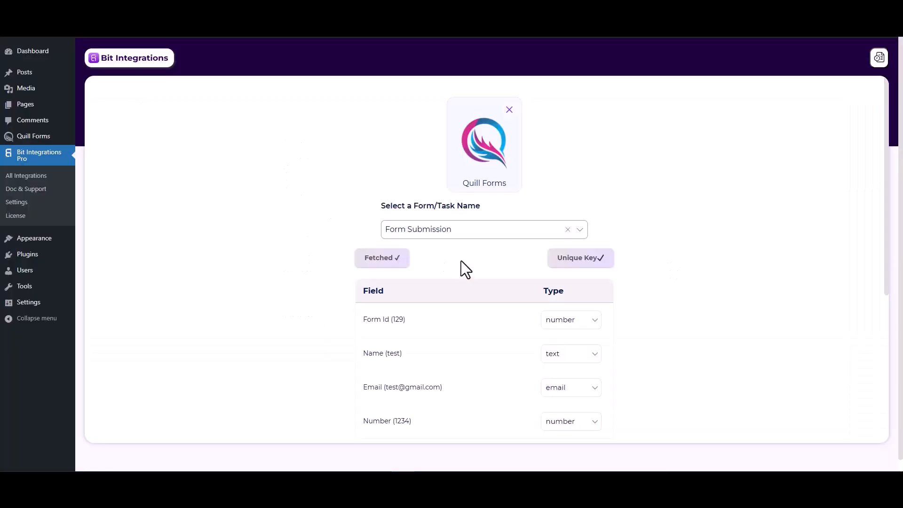
# Proceed from the fetched trigger fields to the action selection and choose CustomApi as the action
pyautogui.scroll(-2, 508, 372)
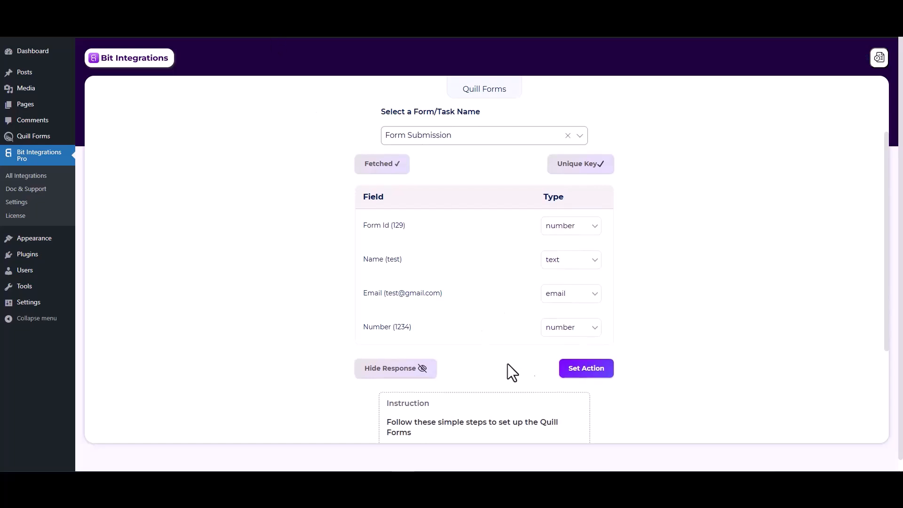
pyautogui.click(572, 372)
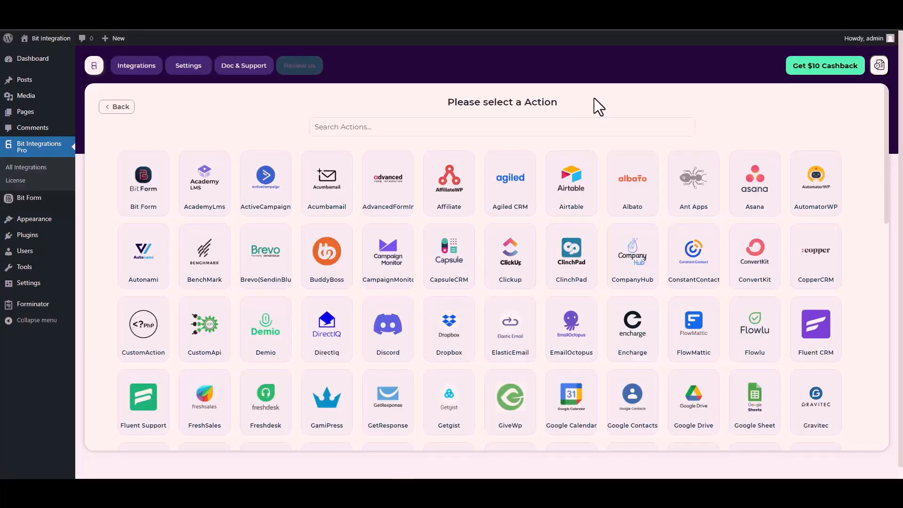
pyautogui.click(552, 126)
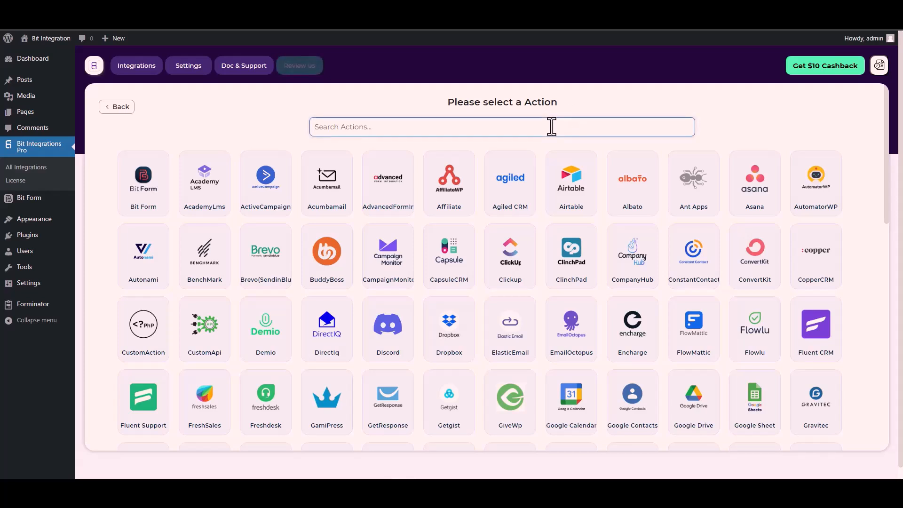
pyautogui.write('cus')
pyautogui.click(518, 191)
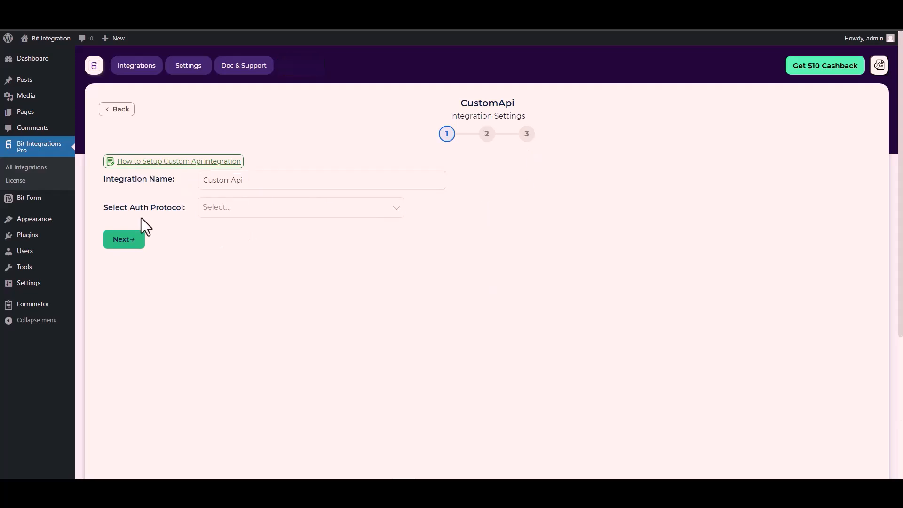
# Set the auth protocol to API Key and enter Bitform-Api-Key, copied from the Bit Form API documentation, as the key
pyautogui.click(232, 212)
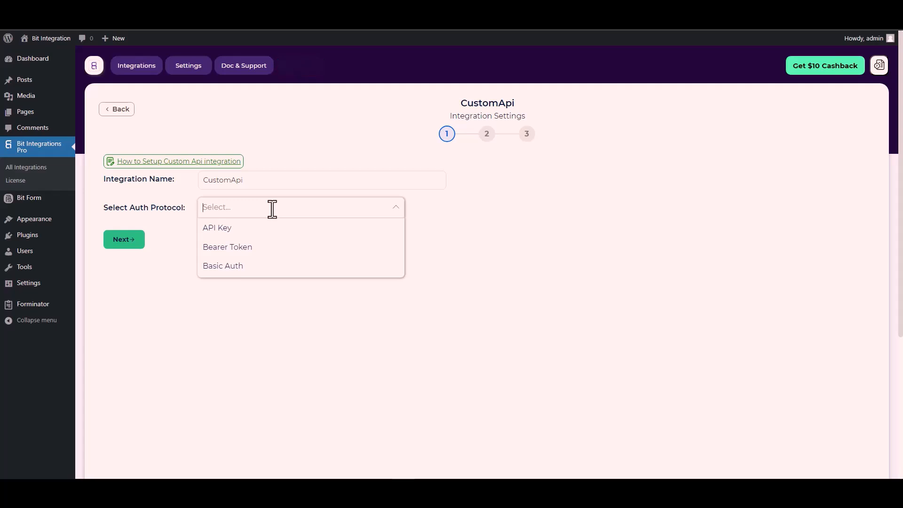
pyautogui.click(235, 230)
pyautogui.click(262, 247)
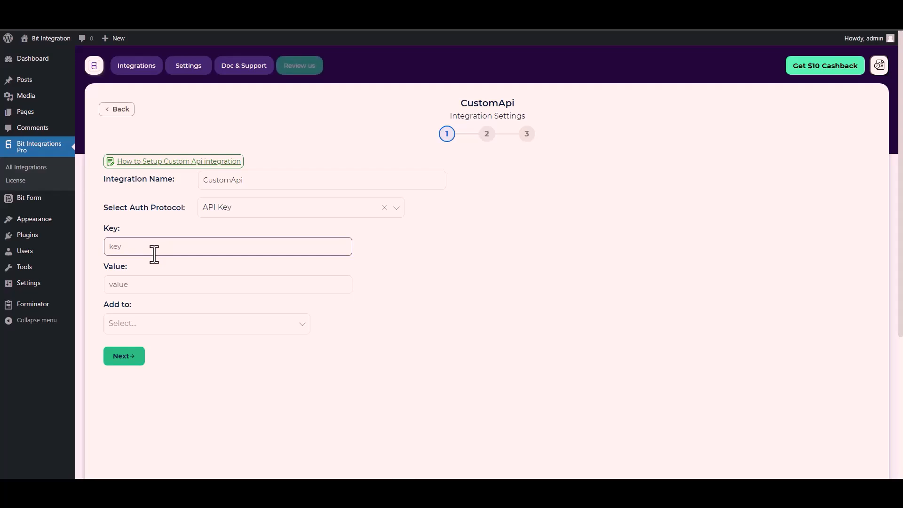
pyautogui.click(114, 226)
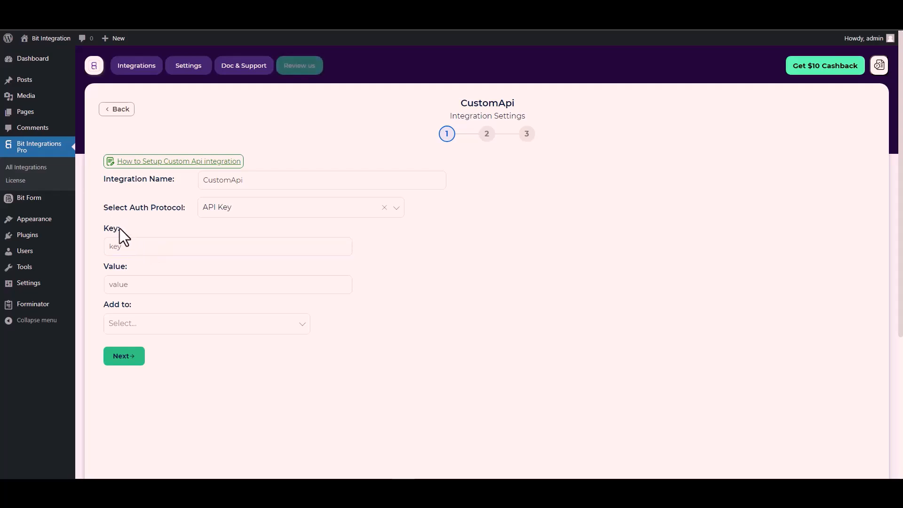
pyautogui.click(149, 243)
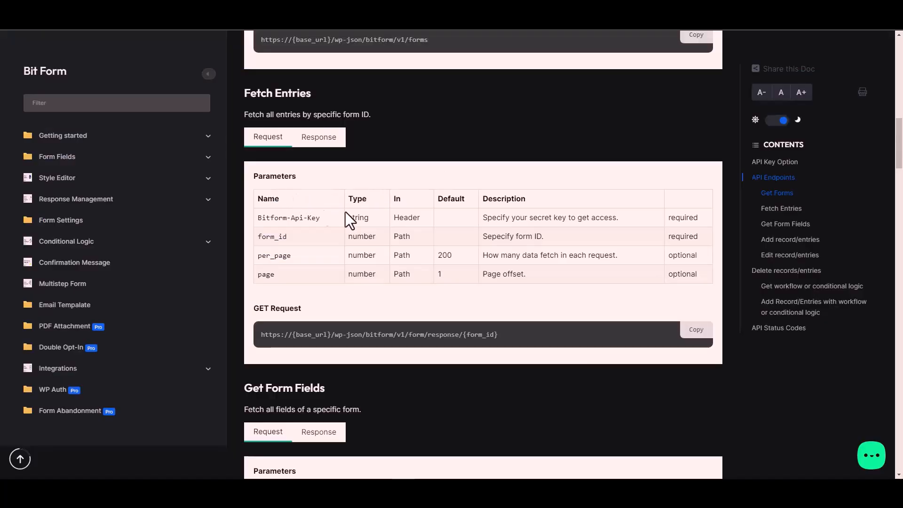
pyautogui.tripleClick(305, 217)
pyautogui.hotkey('ctrl', 'c')
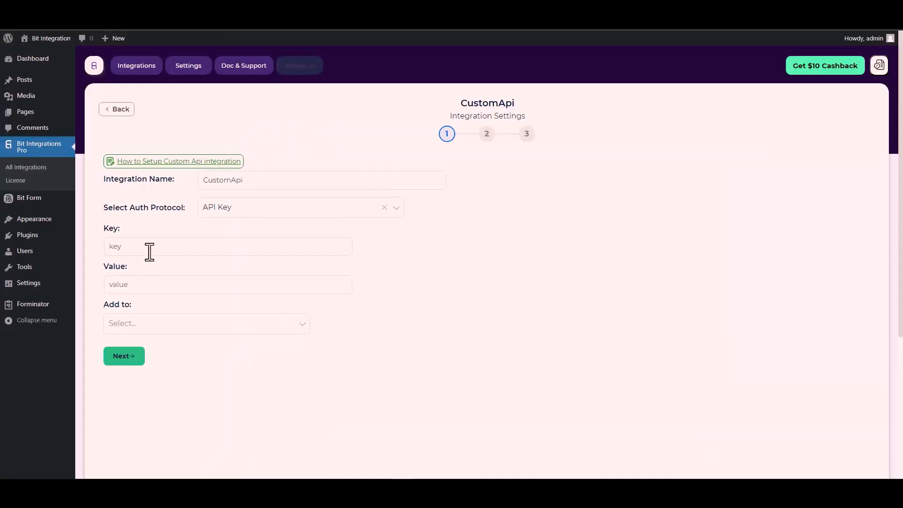
pyautogui.click(150, 246)
pyautogui.hotkey('ctrl', 'v')
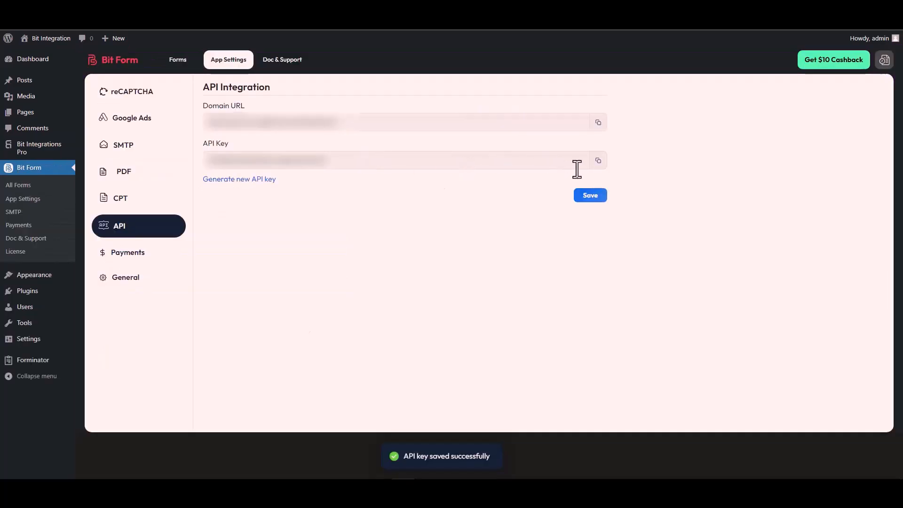
# Copy the API key from Bit Form's API settings and paste it as the authorization value in the CustomApi settings
pyautogui.click(598, 160)
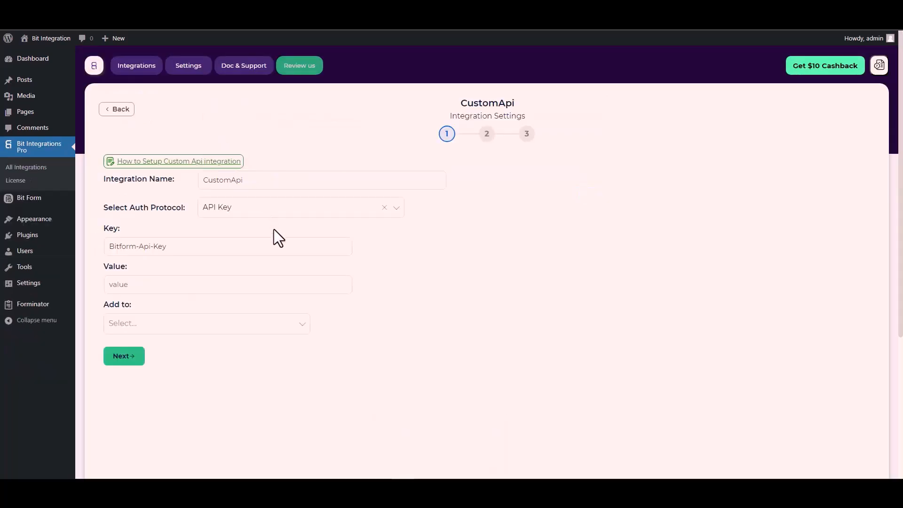
pyautogui.click(126, 287)
pyautogui.hotkey('ctrl', 'v')
# Check the documentation for where the key belongs, set it to be added to the Header, and continue to the request settings
pyautogui.click(145, 324)
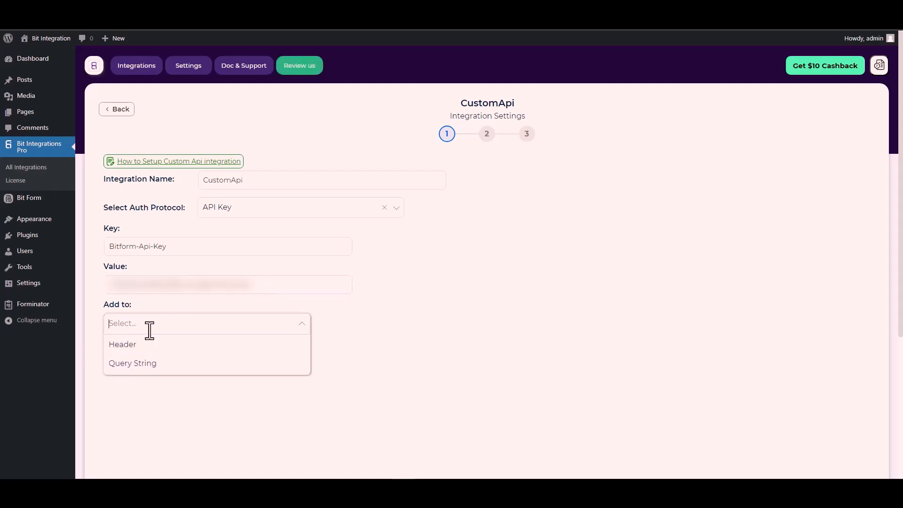
pyautogui.click(302, 323)
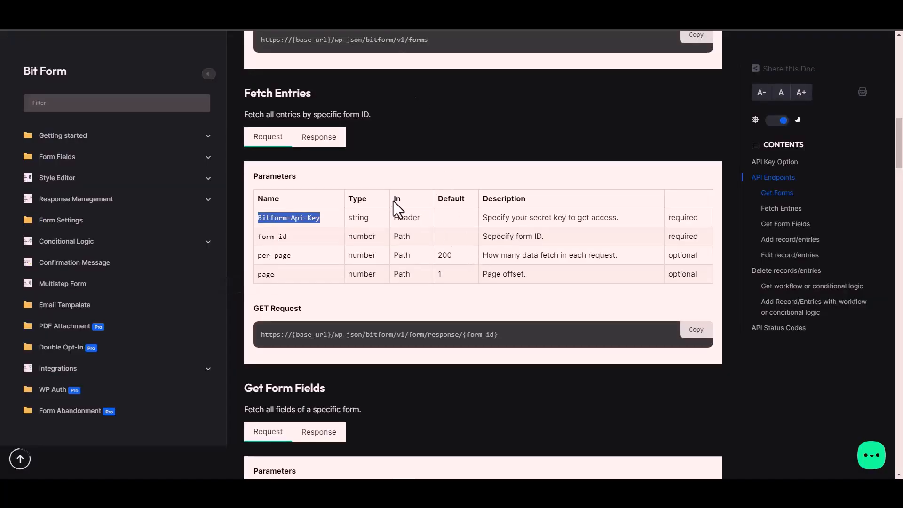
pyautogui.click(413, 216)
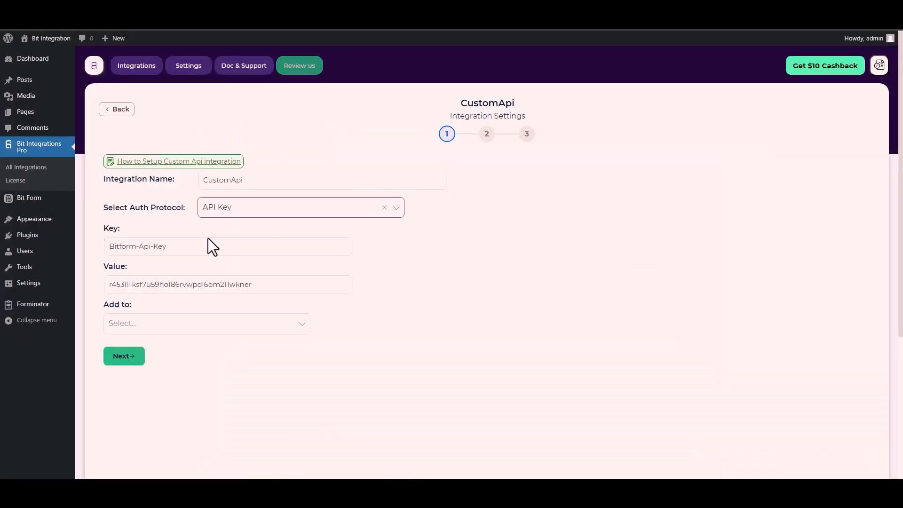
pyautogui.click(228, 319)
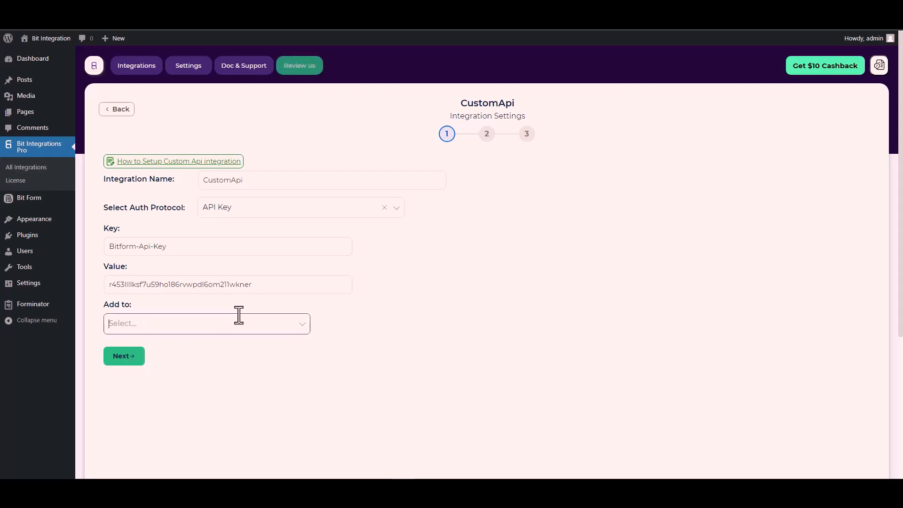
pyautogui.click(233, 324)
pyautogui.click(151, 343)
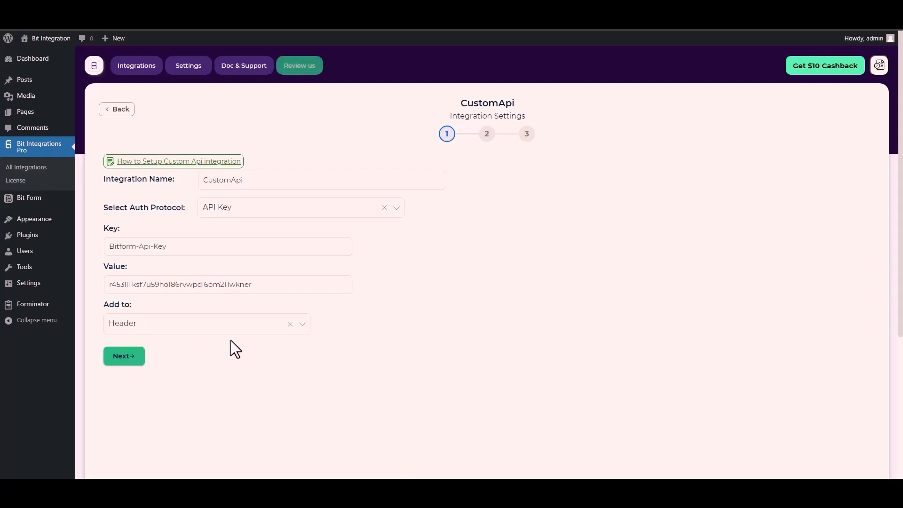
pyautogui.click(128, 359)
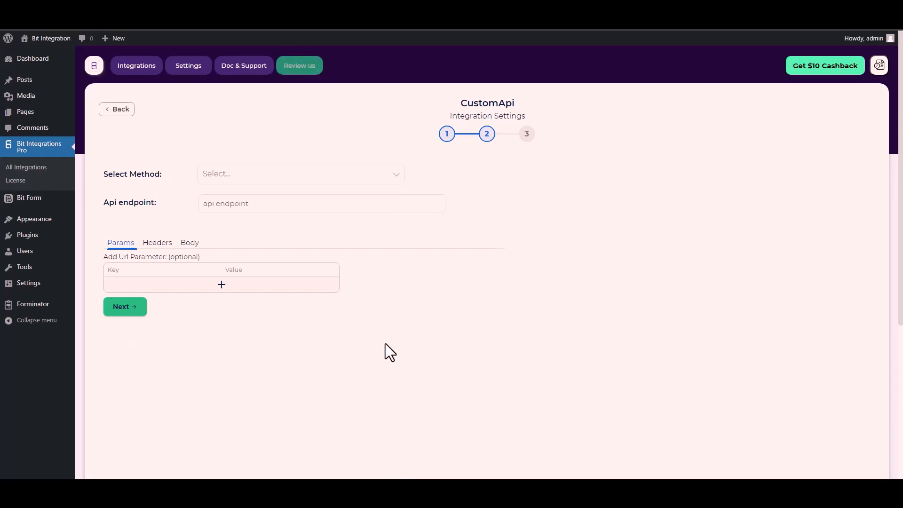
# Set the request method to POST and paste the form response endpoint URL copied from the documentation's Fetch Entries section
pyautogui.click(234, 178)
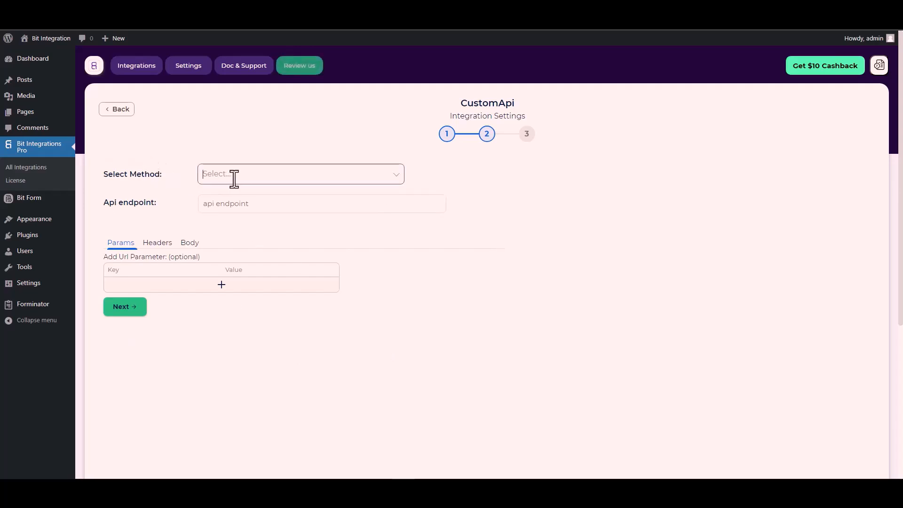
pyautogui.click(234, 178)
pyautogui.click(235, 214)
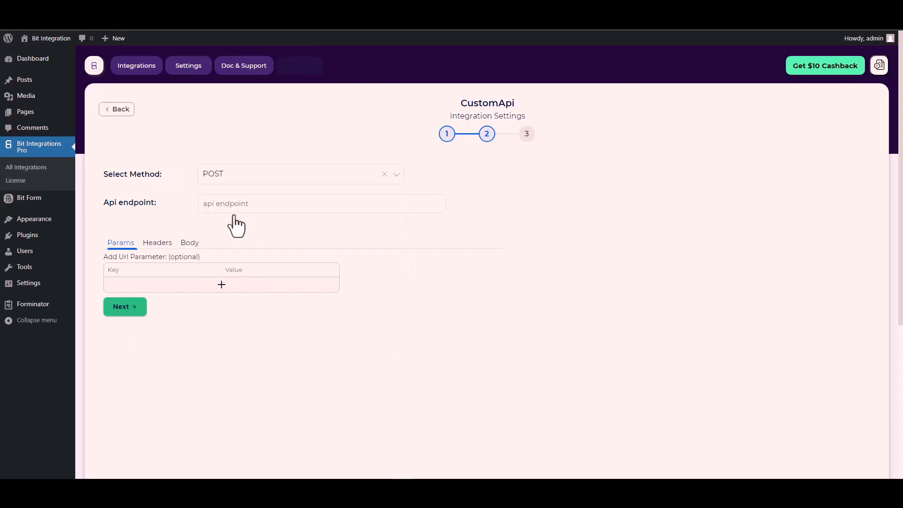
pyautogui.scroll(-1, 156, 210)
pyautogui.click(227, 161)
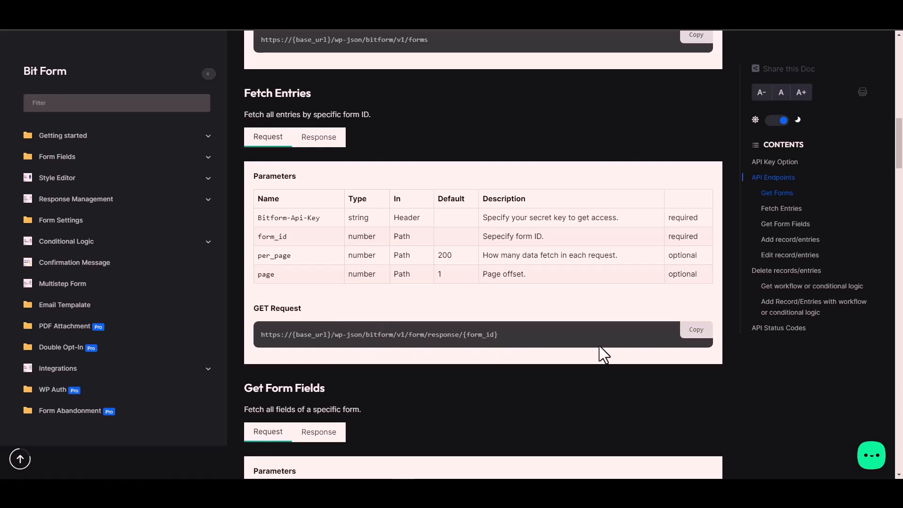
pyautogui.click(702, 332)
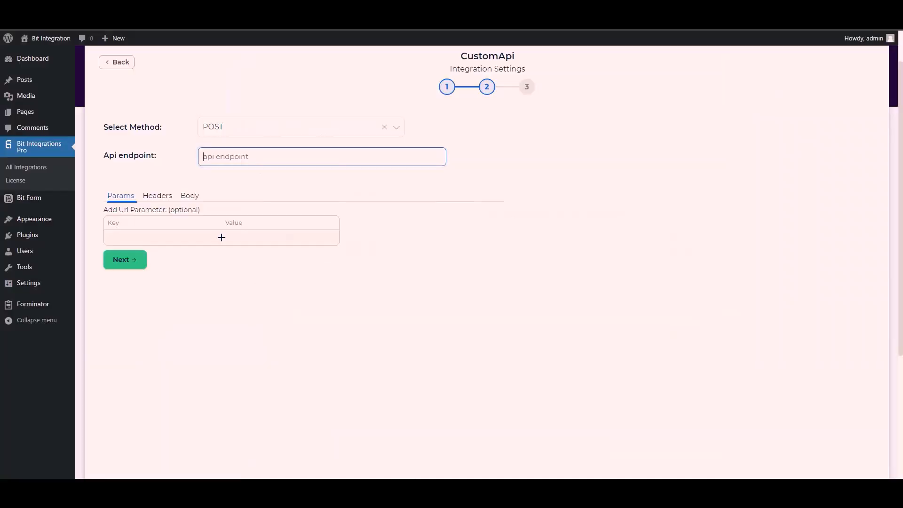
pyautogui.hotkey('ctrl', 'v')
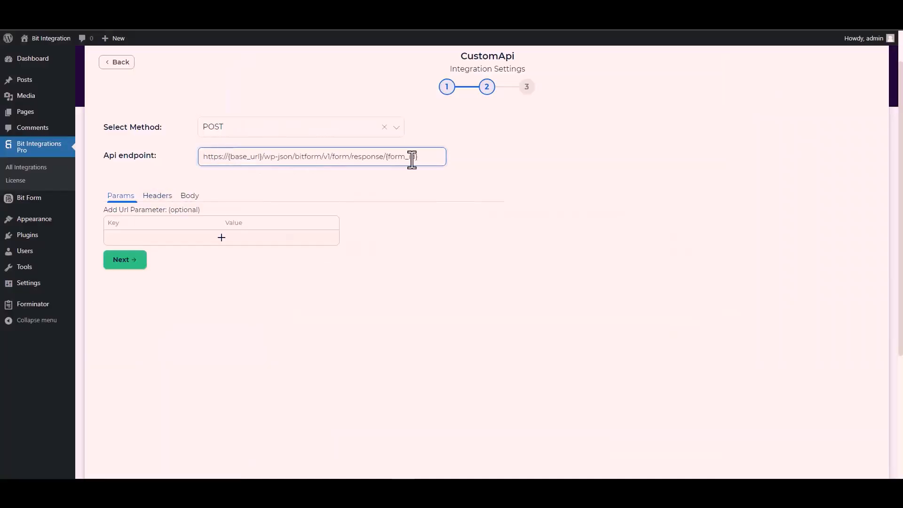
# Replace the {form_id} placeholder at the end of the API endpoint with form ID 1
pyautogui.moveTo(419, 159); pyautogui.dragTo(390, 157)
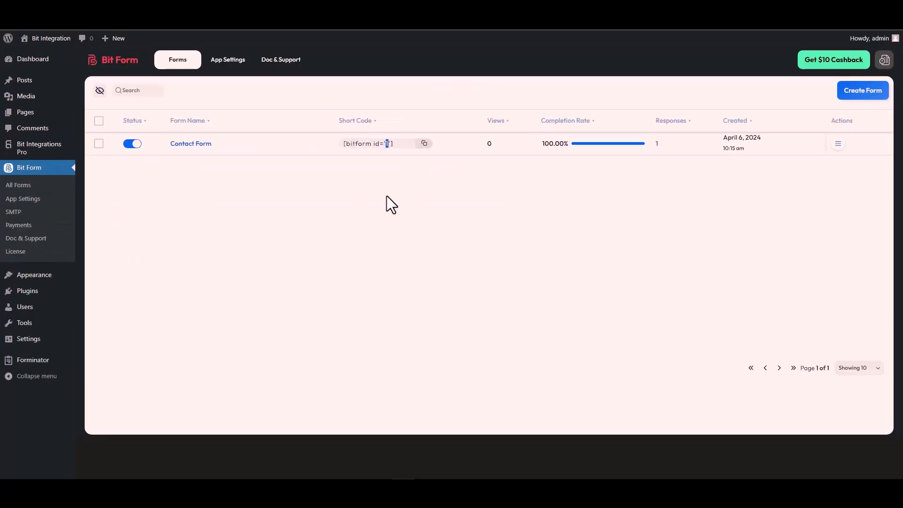
pyautogui.doubleClick(387, 143)
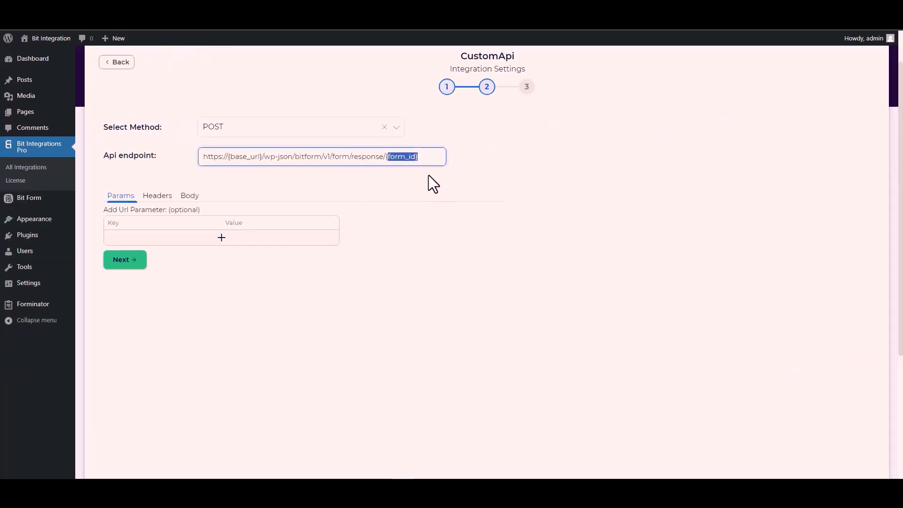
pyautogui.press('BackSpace')
pyautogui.press('BackSpace')
pyautogui.hotkey('ctrl', 'v')
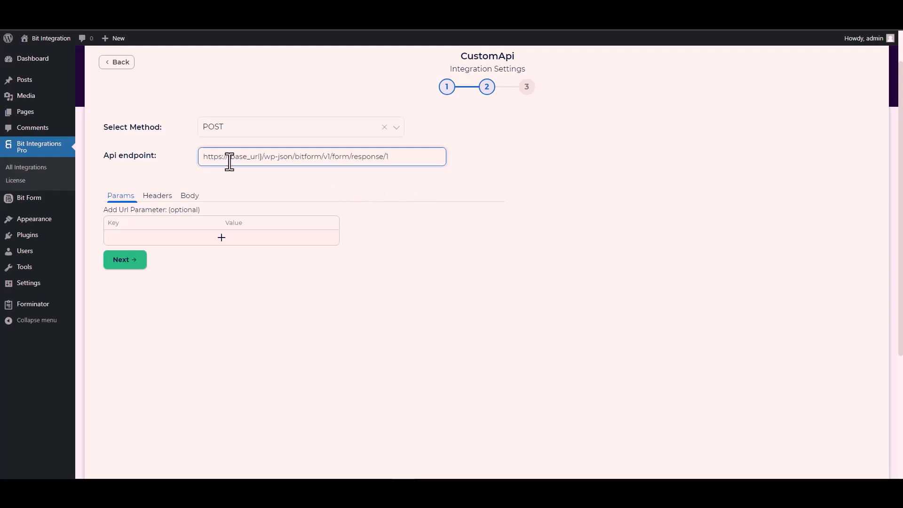
pyautogui.moveTo(262, 156); pyautogui.dragTo(229, 156)
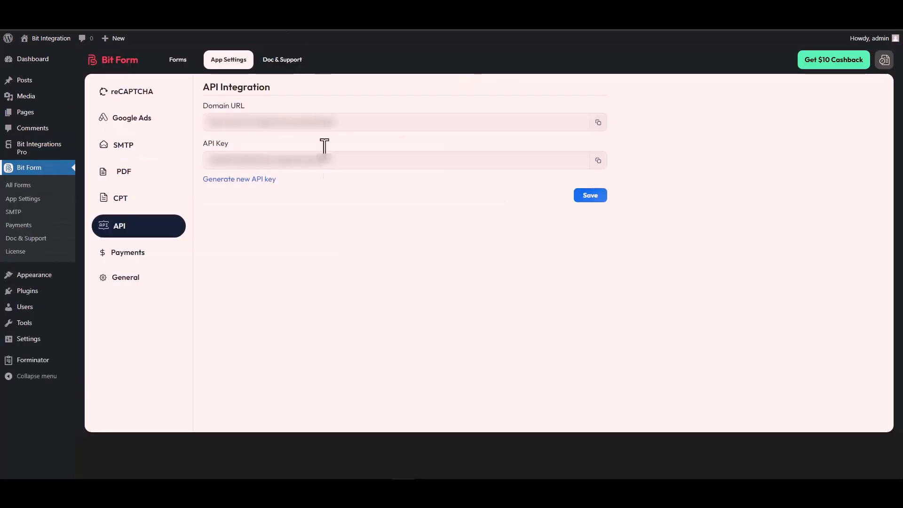
pyautogui.tripleClick(249, 123)
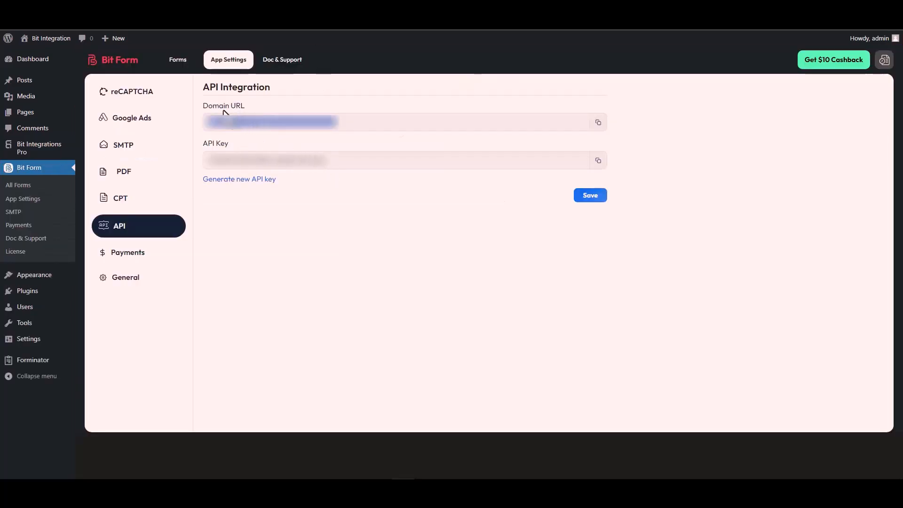
pyautogui.click(599, 124)
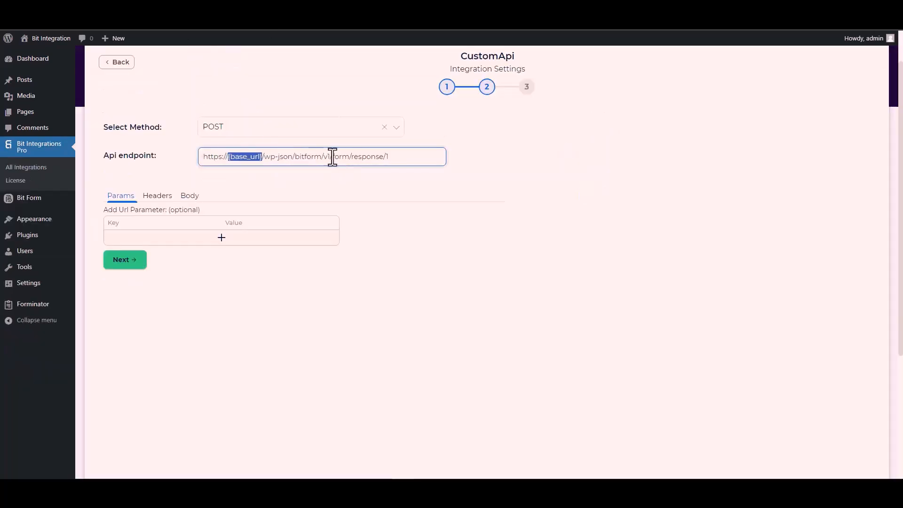
pyautogui.click(261, 155)
pyautogui.moveTo(262, 156); pyautogui.dragTo(201, 160)
pyautogui.hotkey('ctrl', 'v')
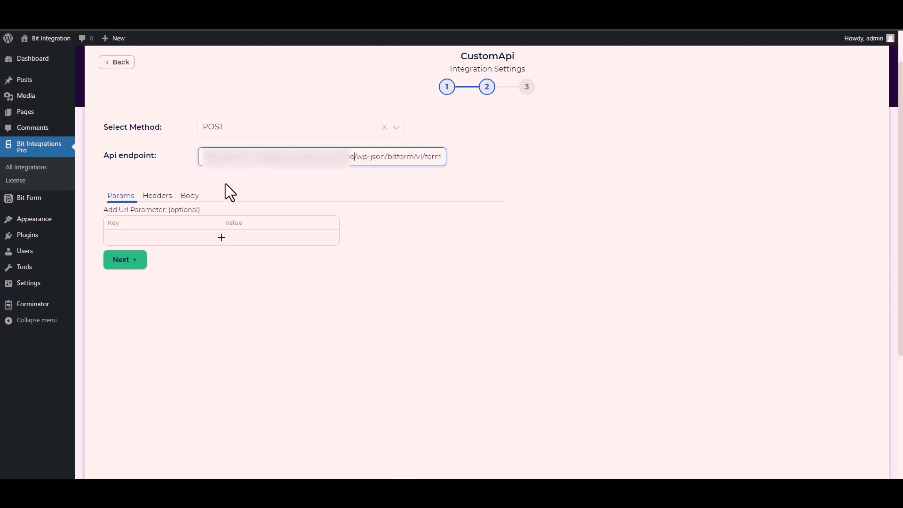
pyautogui.click(309, 182)
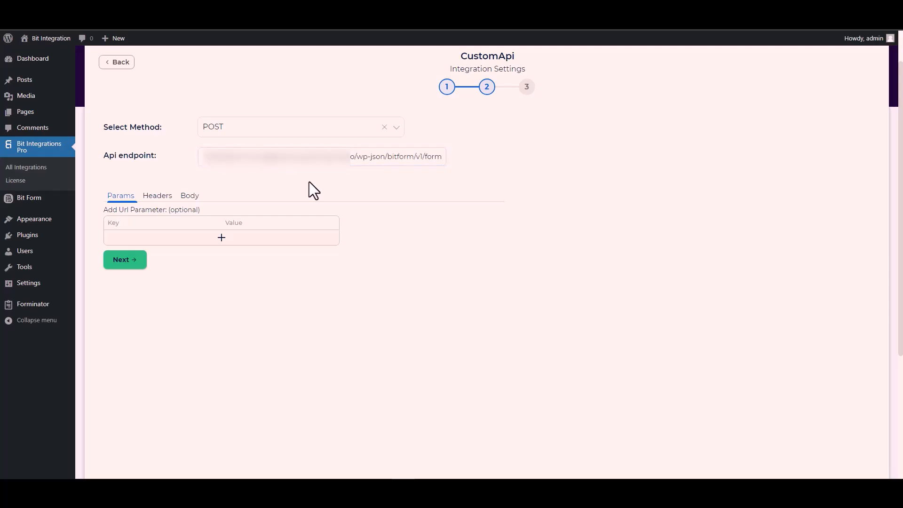
# Set the request body to send all data with the application/x-www-form-urlencoded content type
pyautogui.click(190, 197)
pyautogui.click(124, 221)
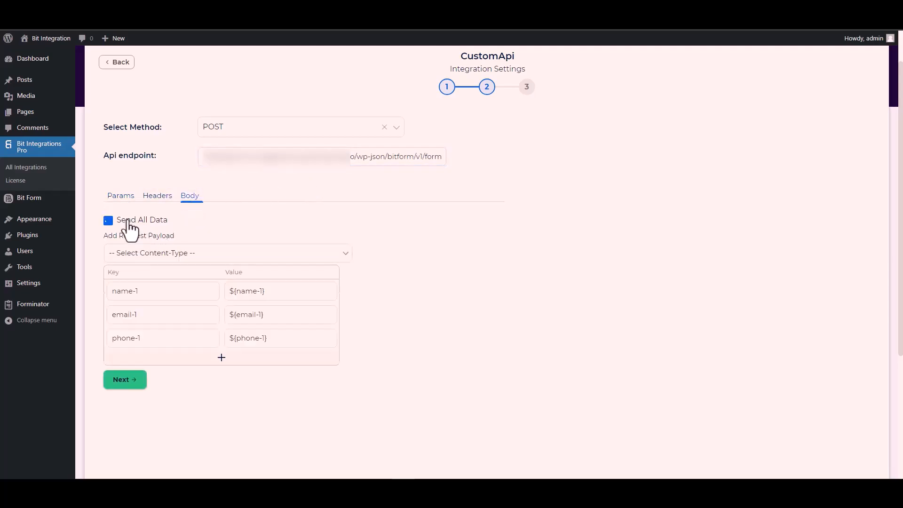
pyautogui.scroll(-3, 266, 219)
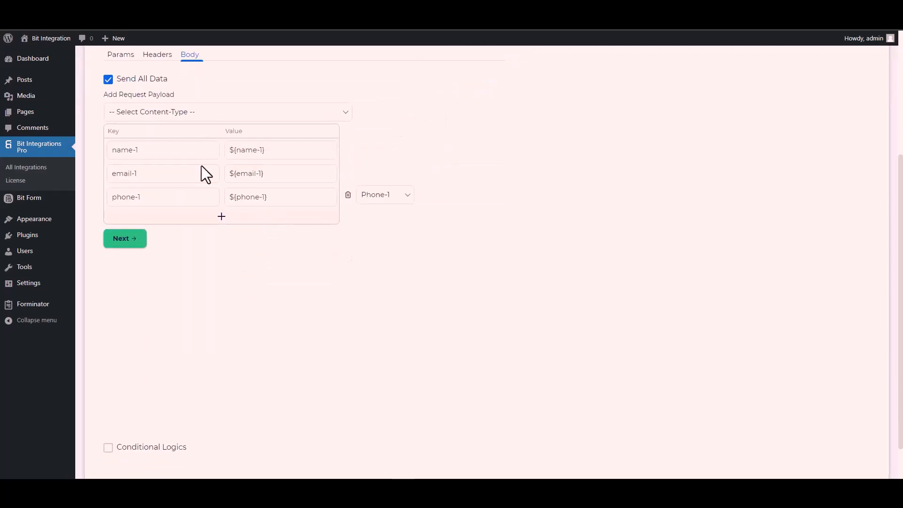
pyautogui.click(175, 115)
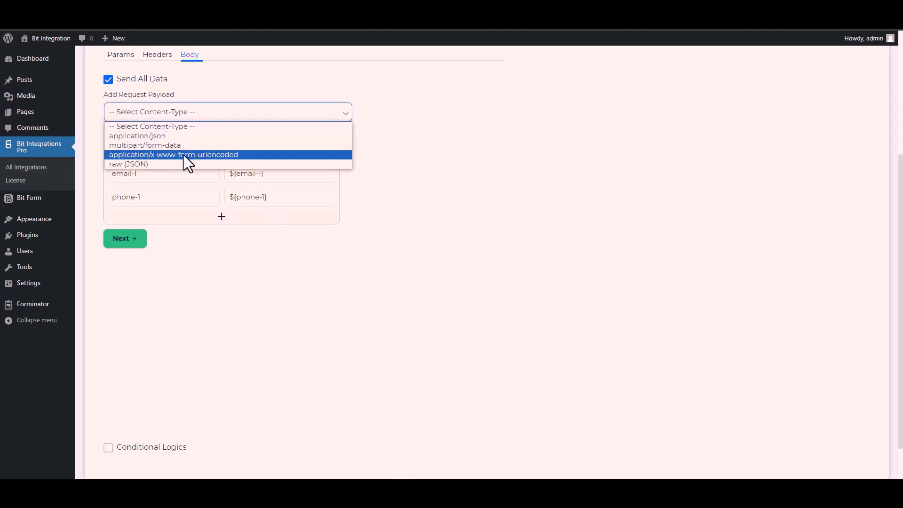
pyautogui.click(206, 153)
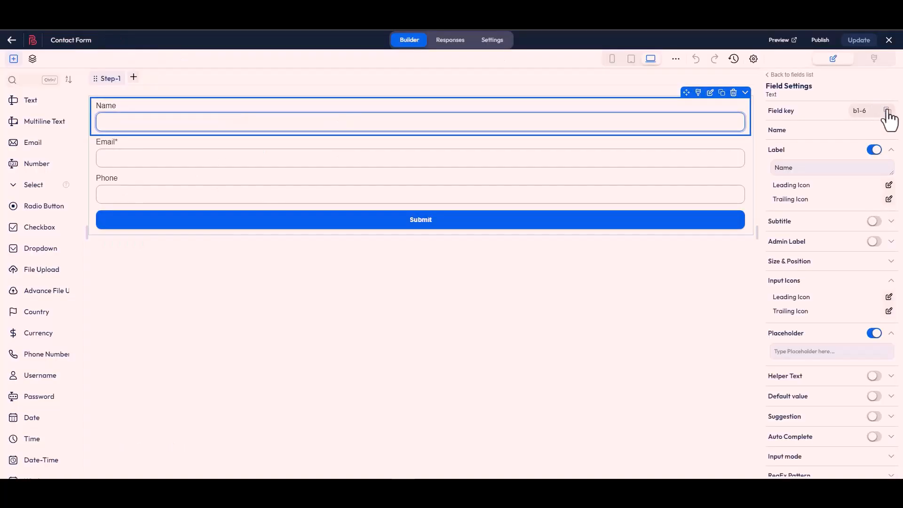
# Copy the Name field's key from the Bit Form Contact Form and replace the name-1 payload key with b1-6
pyautogui.click(883, 111)
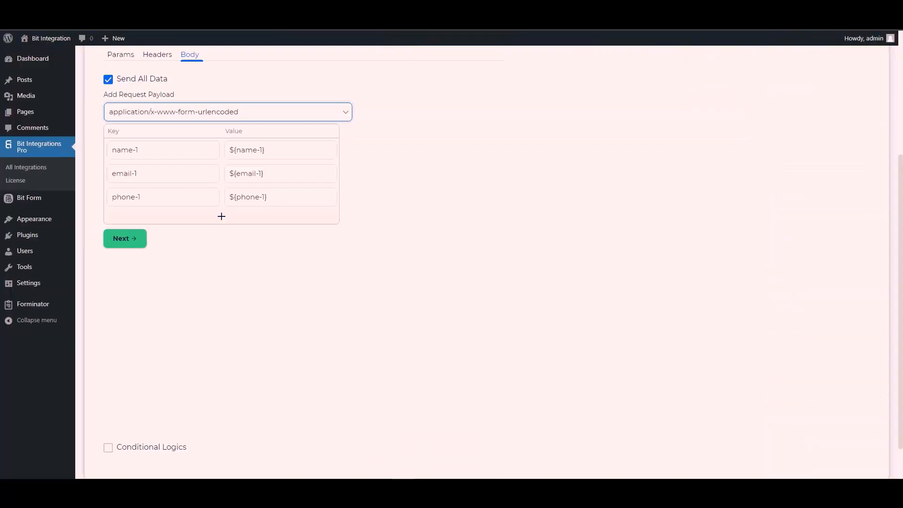
pyautogui.tripleClick(155, 150)
pyautogui.hotkey('ctrl', 'v')
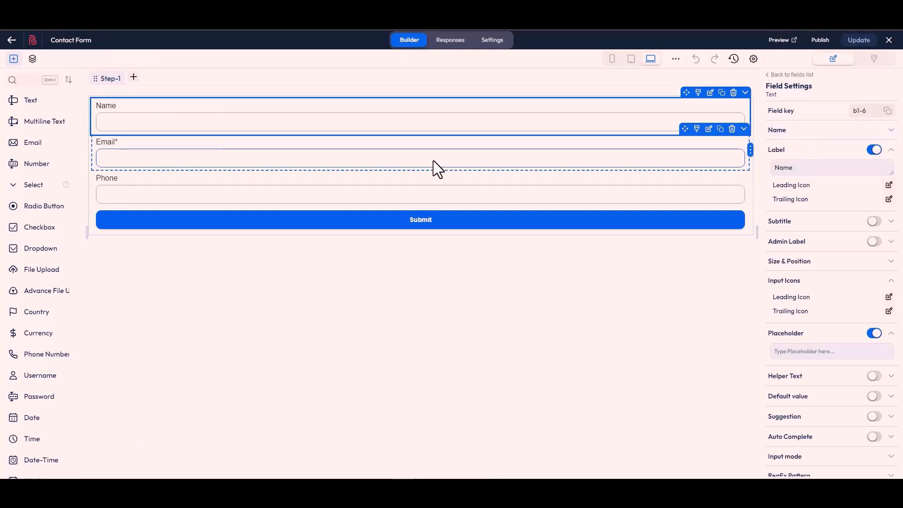
# Copy the Email field's key from the Bit Form builder and replace the email-1 payload key with b1-4
pyautogui.click(437, 170)
pyautogui.click(887, 111)
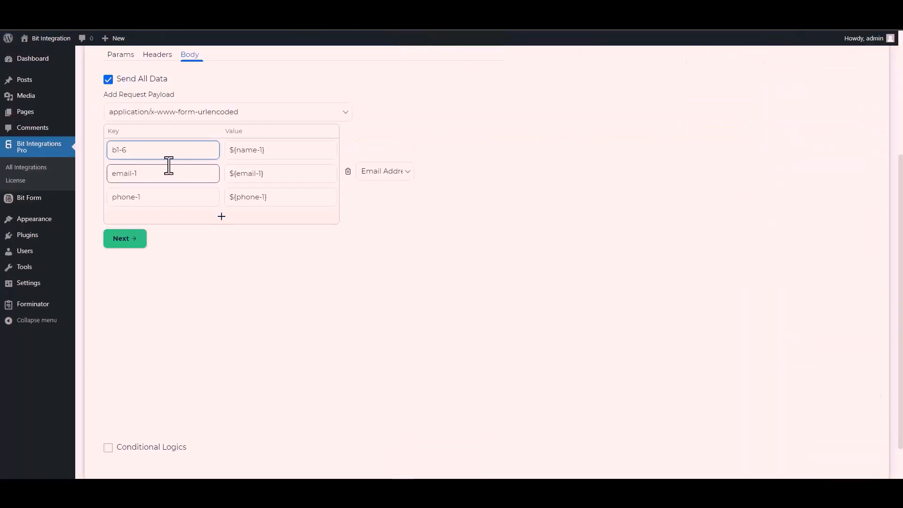
pyautogui.click(152, 175)
pyautogui.tripleClick(152, 175)
pyautogui.hotkey('ctrl', 'v')
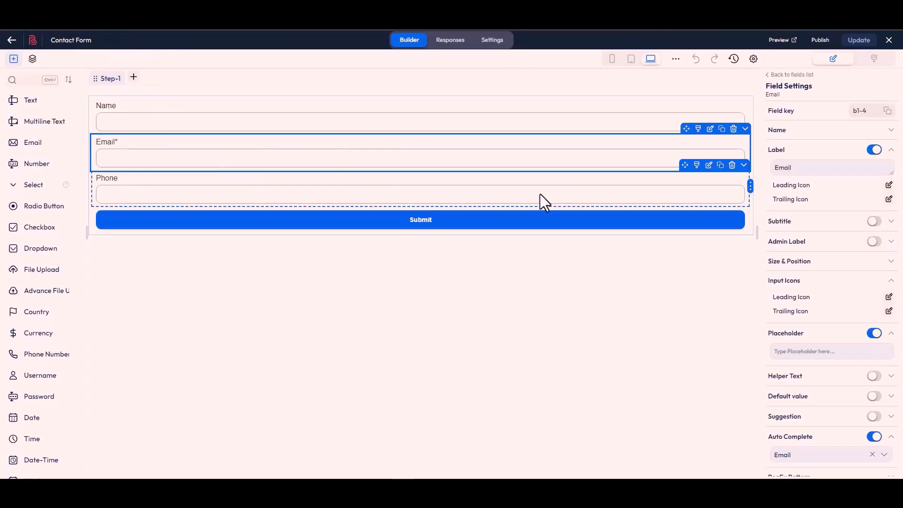
# Copy the Phone field's key from the Bit Form builder and replace the phone-1 payload key with b1-7
pyautogui.click(456, 206)
pyautogui.click(888, 112)
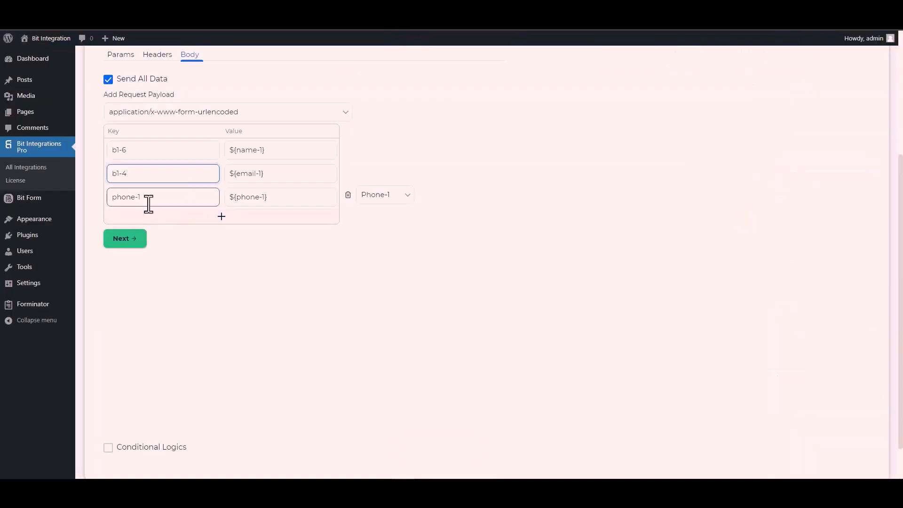
pyautogui.tripleClick(149, 204)
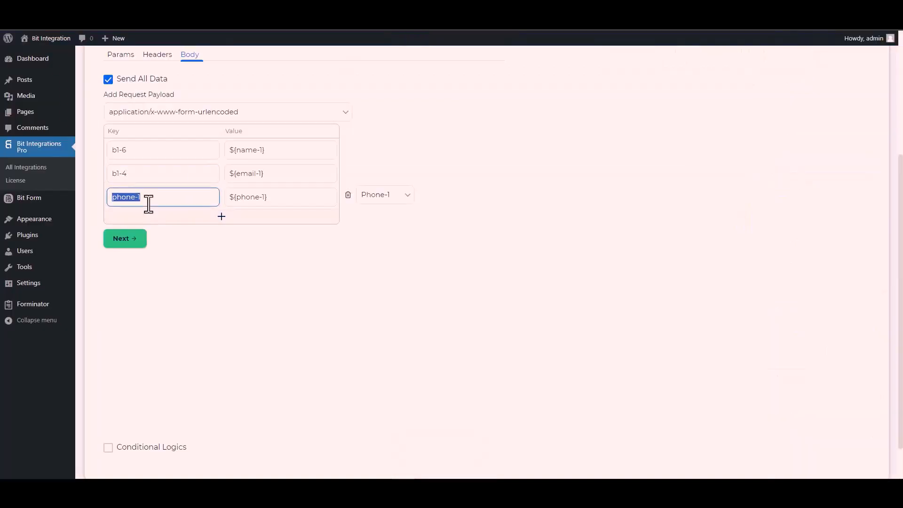
pyautogui.hotkey('ctrl', 'v')
pyautogui.scroll(-1, 106, 417)
pyautogui.click(107, 409)
pyautogui.click(108, 405)
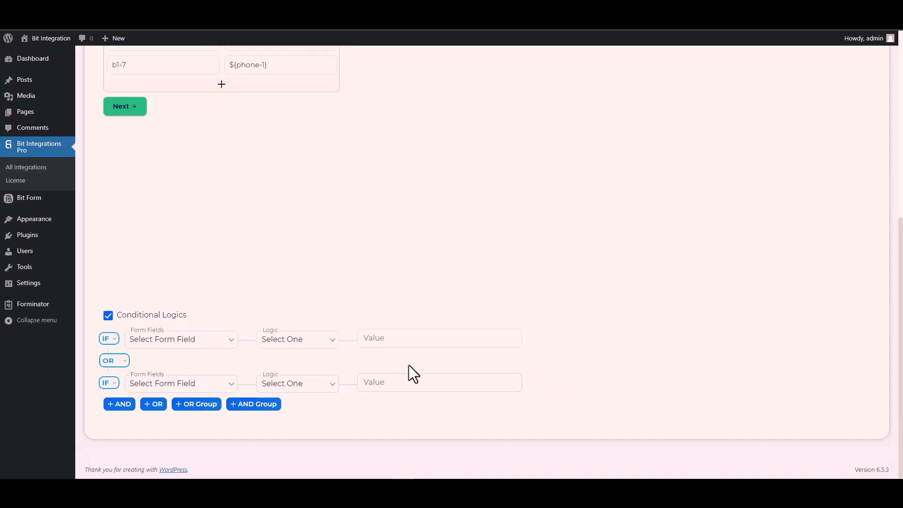
pyautogui.click(108, 316)
# Continue to the final stage of the CustomApi setup, then finish and save the integration
pyautogui.scroll(5, 221, 324)
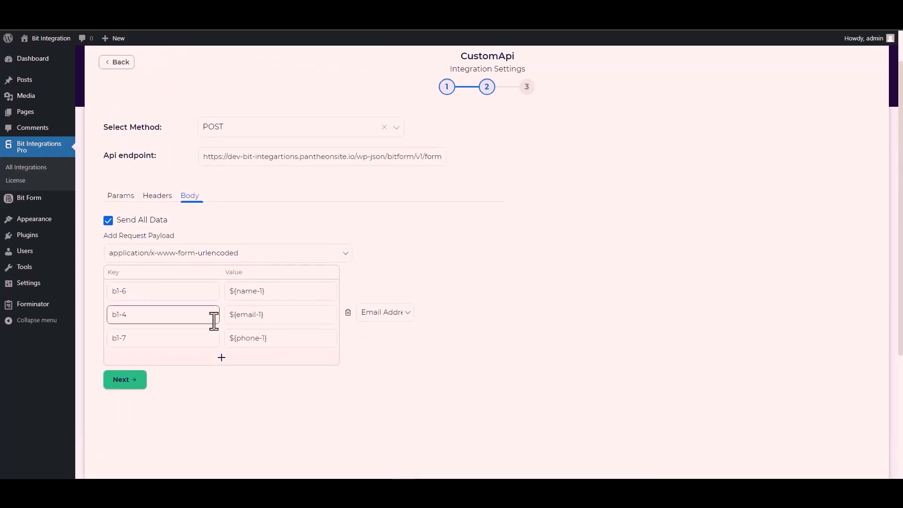
pyautogui.click(132, 387)
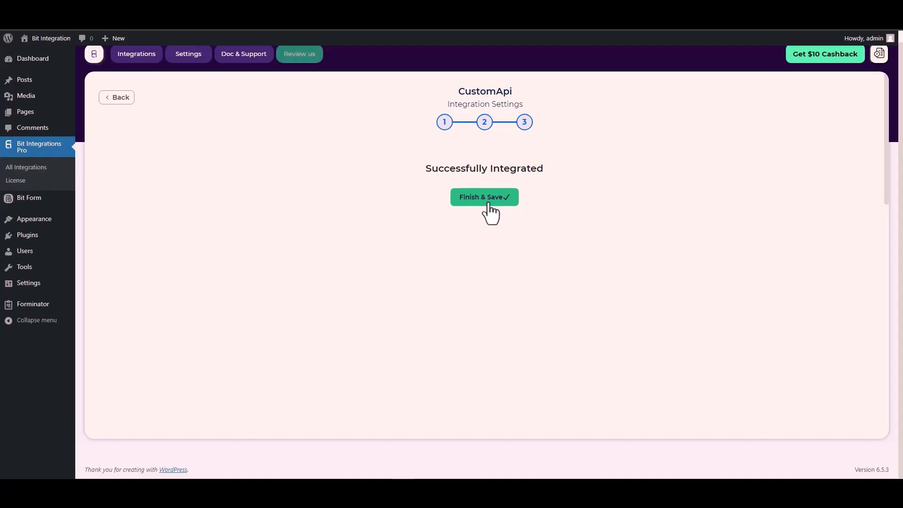
pyautogui.click(488, 198)
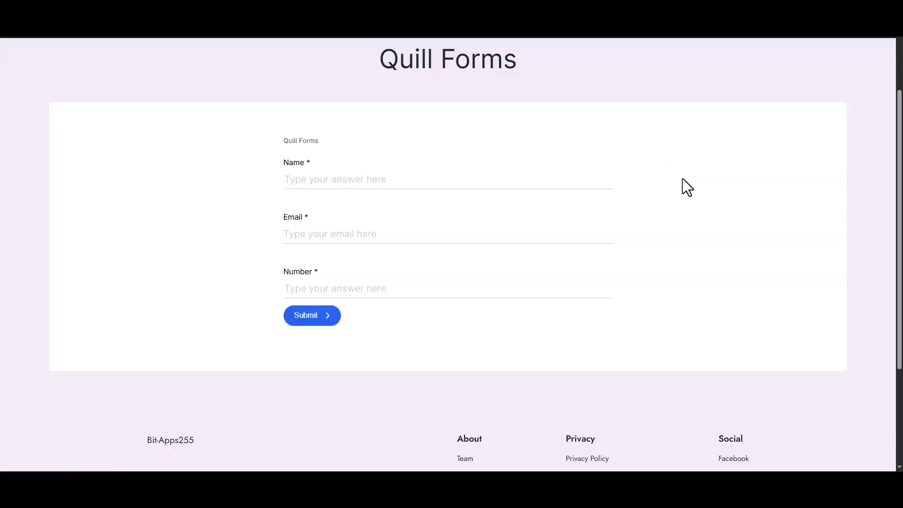
# Enter Bit Integrations as the name on the Quill Forms test page and fill in the support email address
pyautogui.click(478, 180)
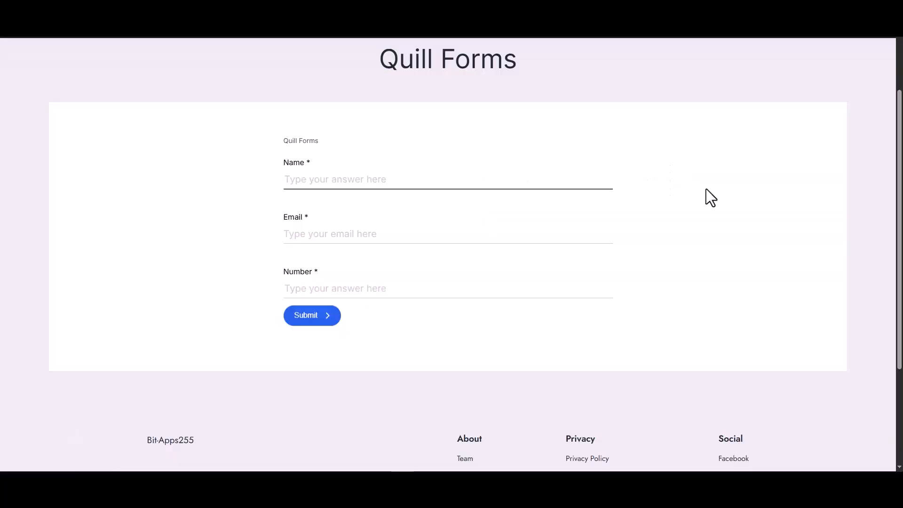
pyautogui.write('Bit Integ')
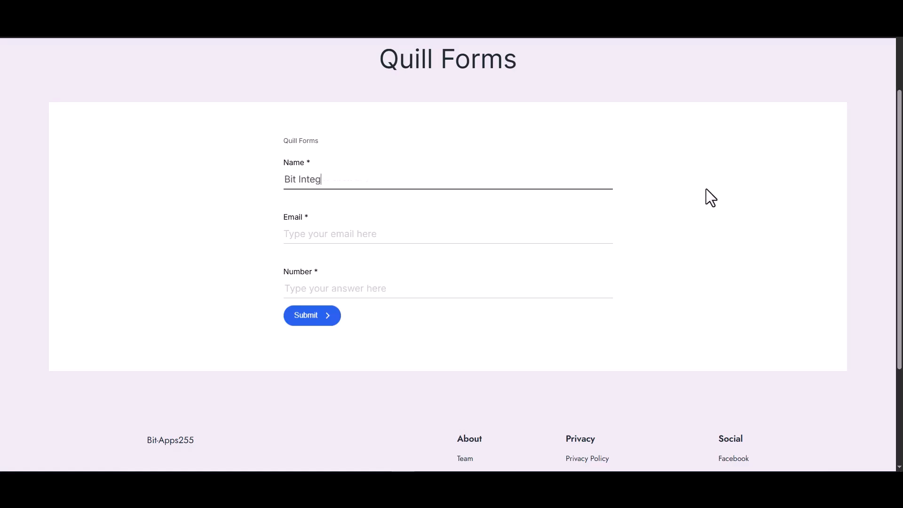
pyautogui.write('rations')
pyautogui.click(574, 237)
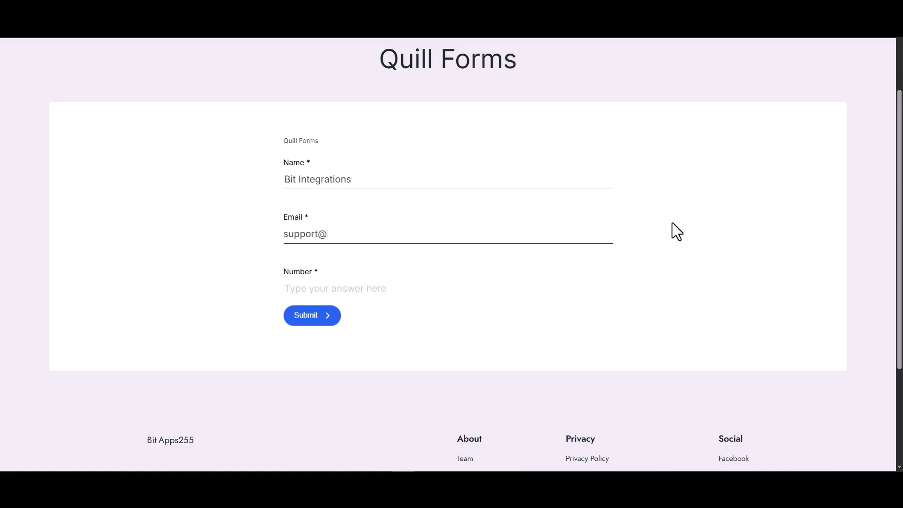
# Fill in the phone number on the Quill Forms test page and submit the form
pyautogui.click(551, 289)
pyautogui.write('4445556')
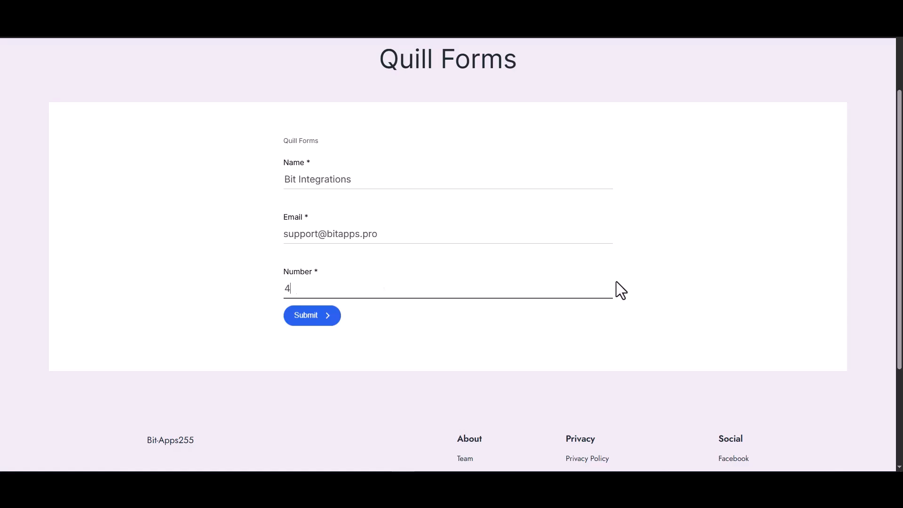
pyautogui.write('66')
pyautogui.click(340, 321)
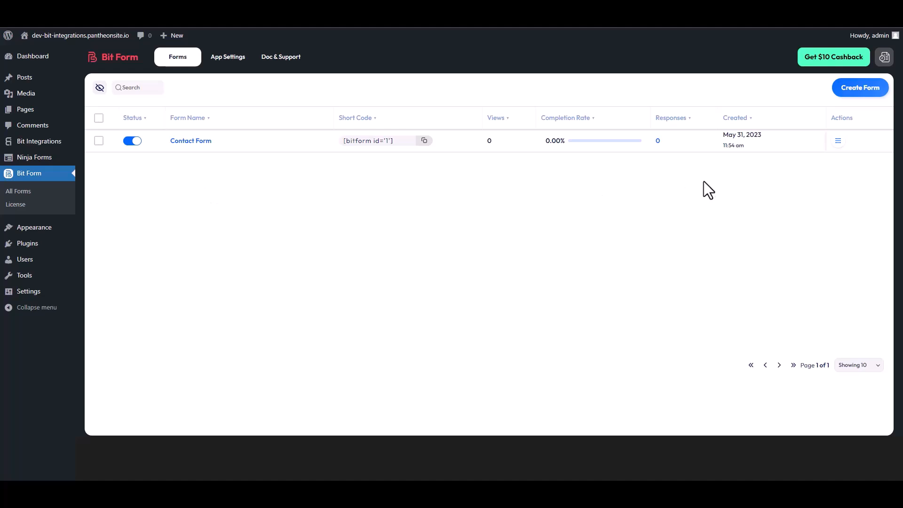
# Open the responses of the Contact Form in Bit Form to check for the submitted entry
pyautogui.click(838, 142)
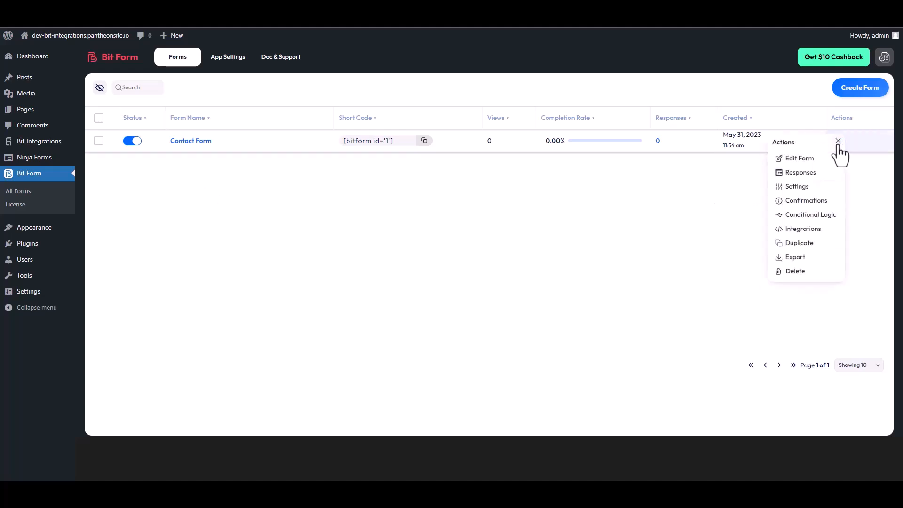
pyautogui.click(805, 173)
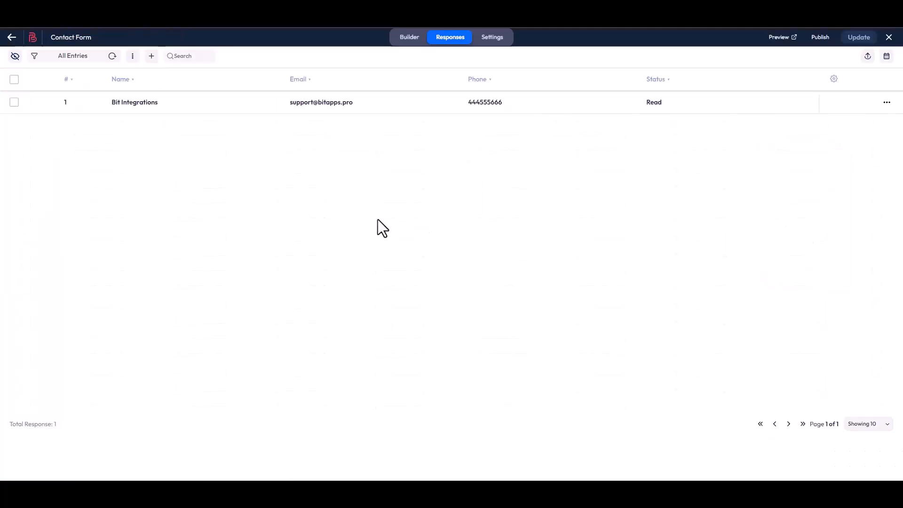